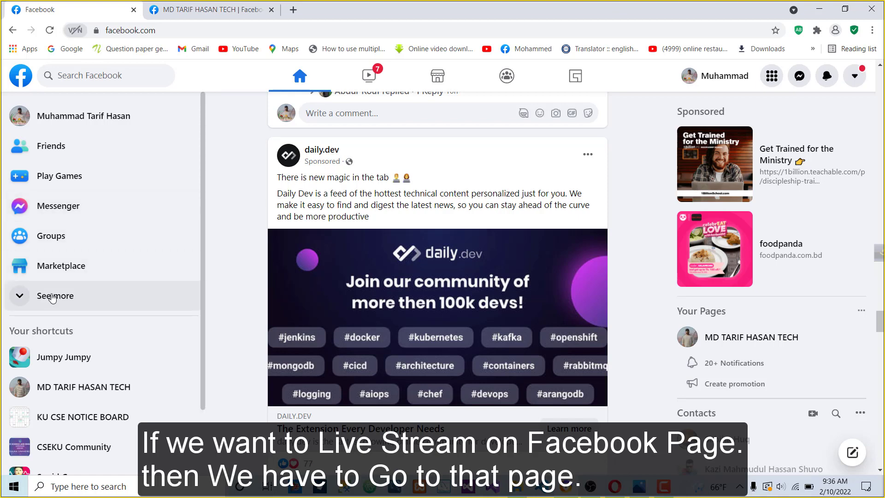
Step: Open the managed Facebook page from the shortcuts and begin setting up a Go live video for it
scroll(95, 357, down, 10)
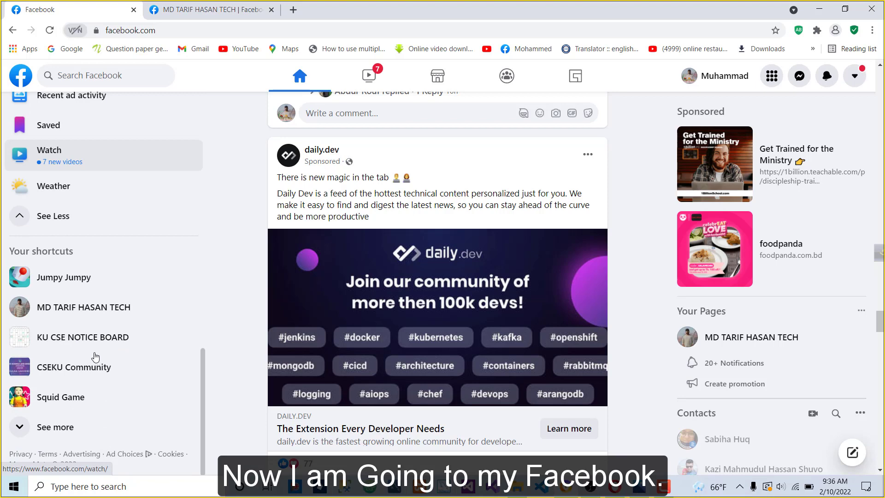
click(98, 308)
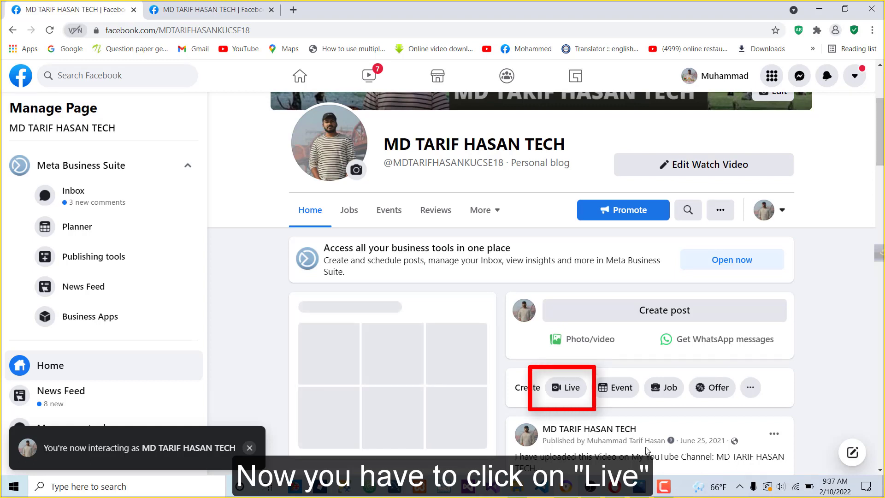
click(564, 389)
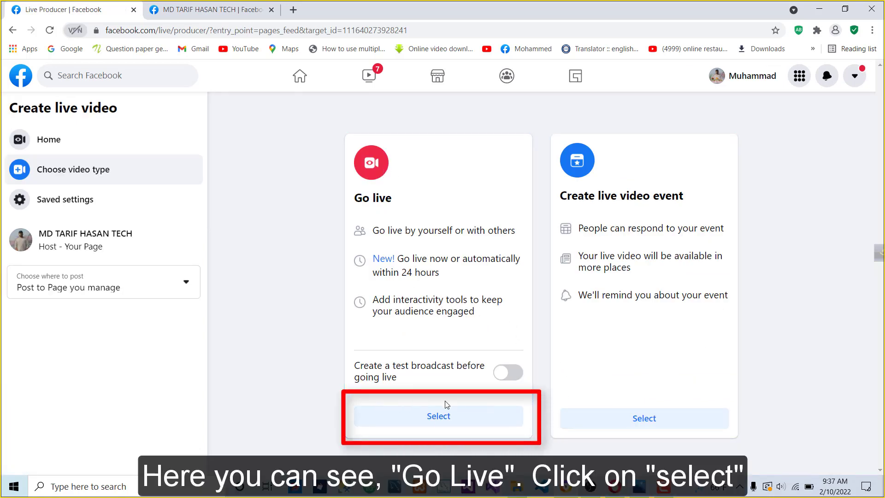
click(432, 416)
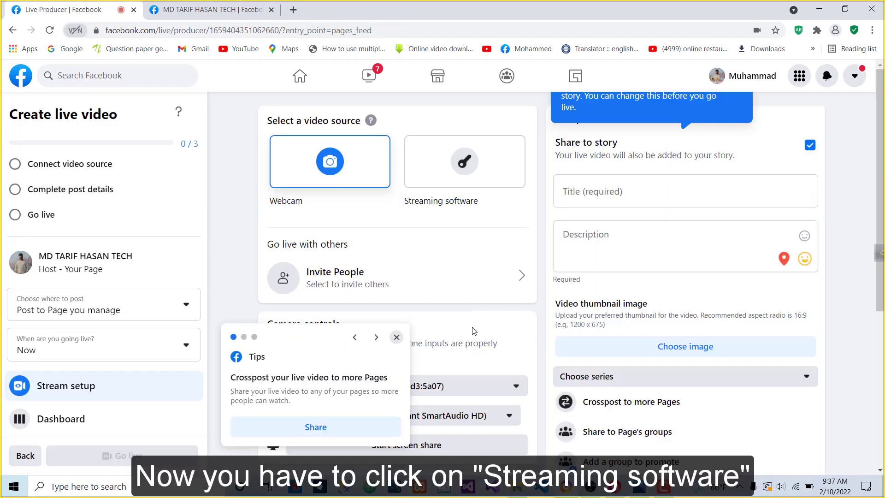
Step: Dismiss the tips, set the video source to Streaming software and copy the stream key
click(397, 337)
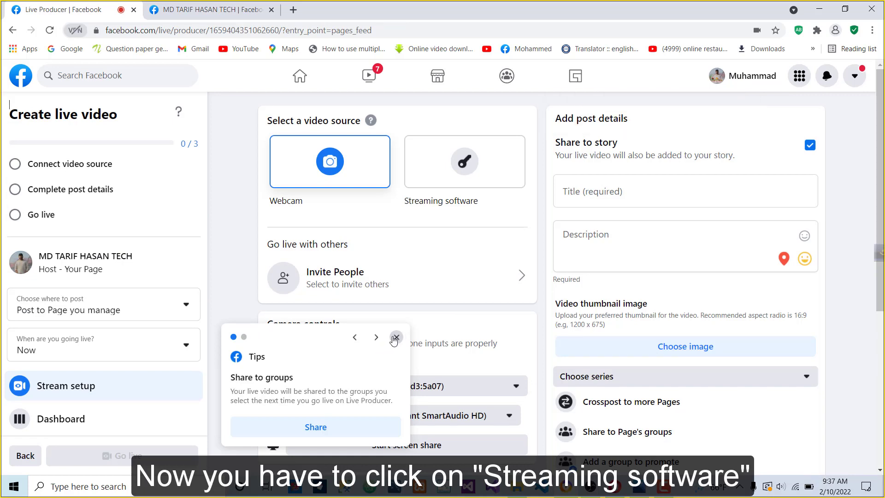
click(472, 169)
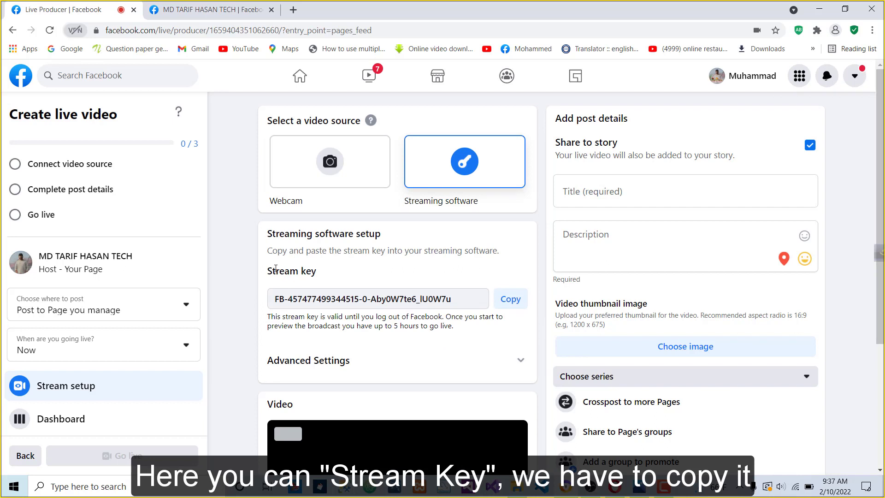
click(511, 296)
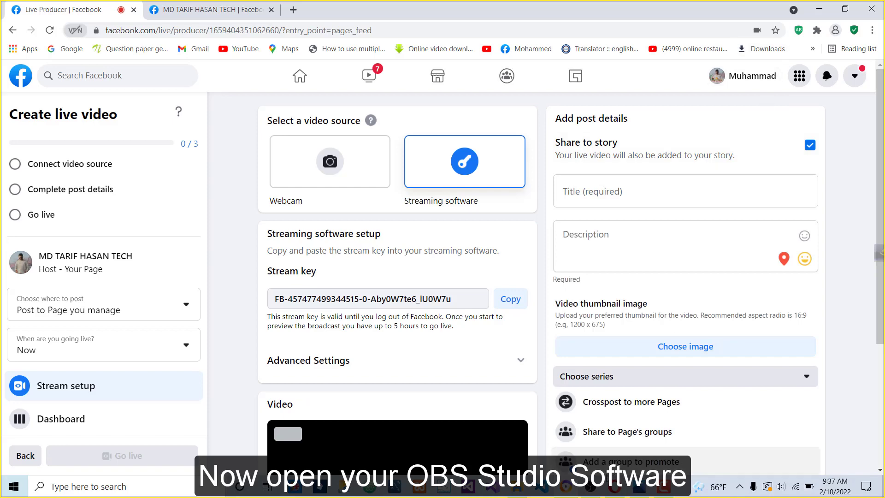
Step: Switch to OBS Studio and add a new scene named Scene 6
click(590, 486)
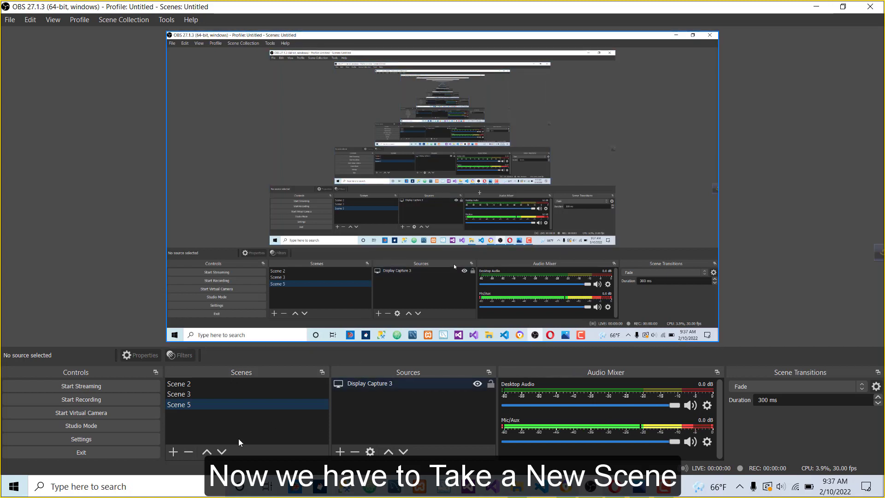
click(174, 452)
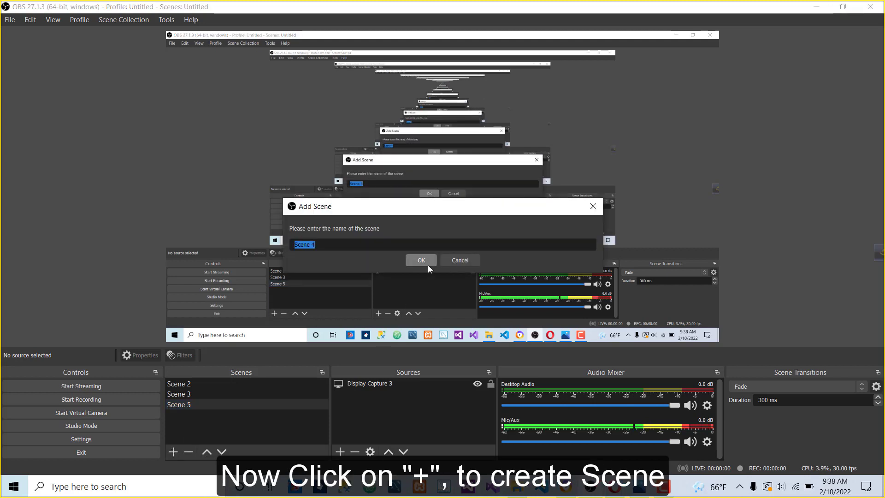
click(356, 246)
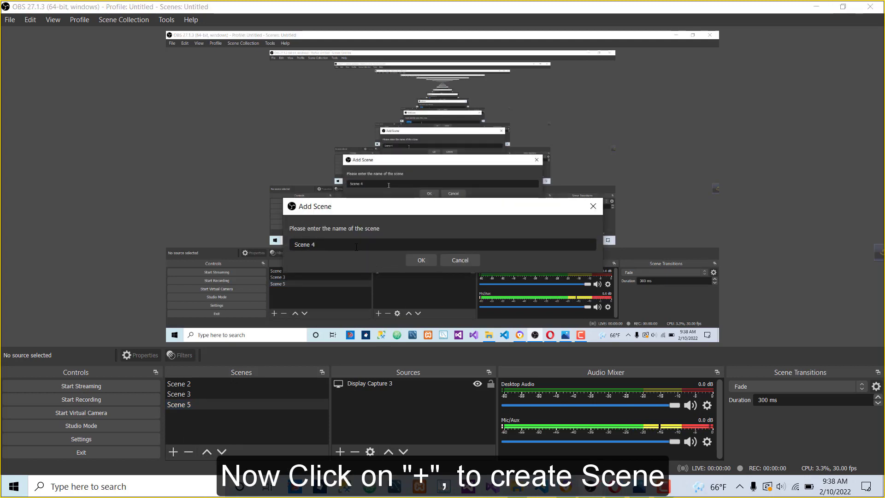
key(BackSpace)
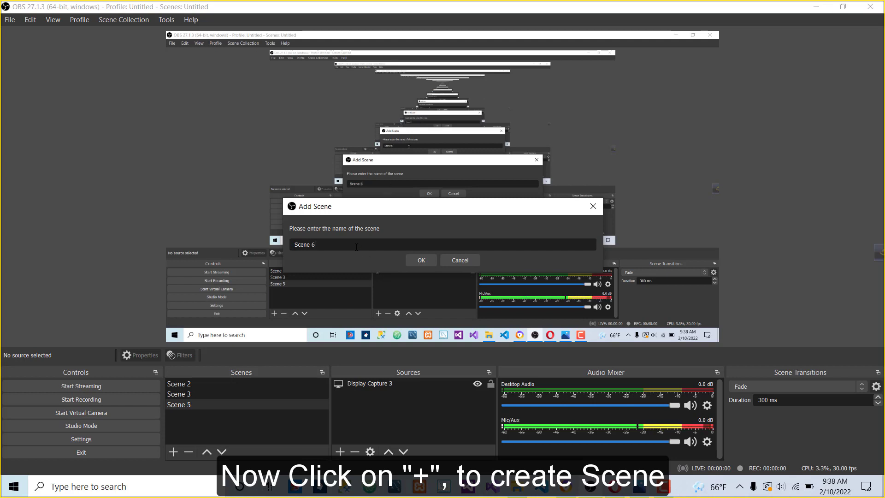
click(421, 260)
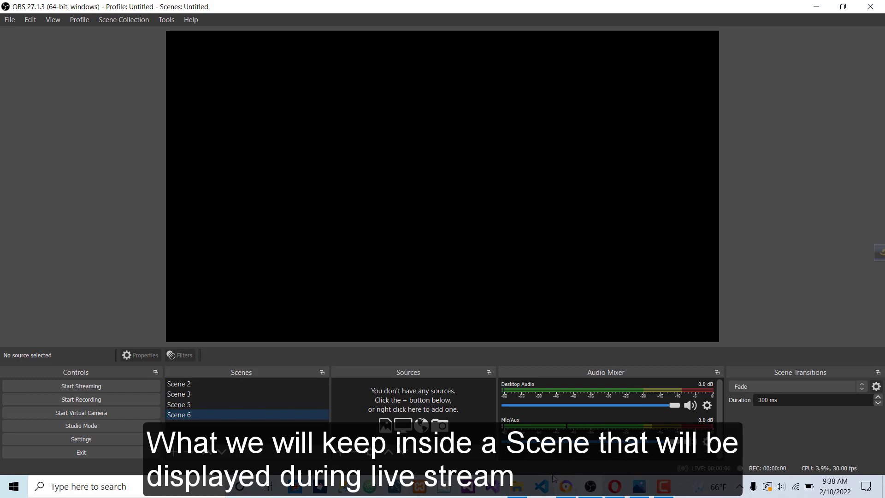
Step: Add a new Display Capture source with the default settings to Scene 6
click(567, 486)
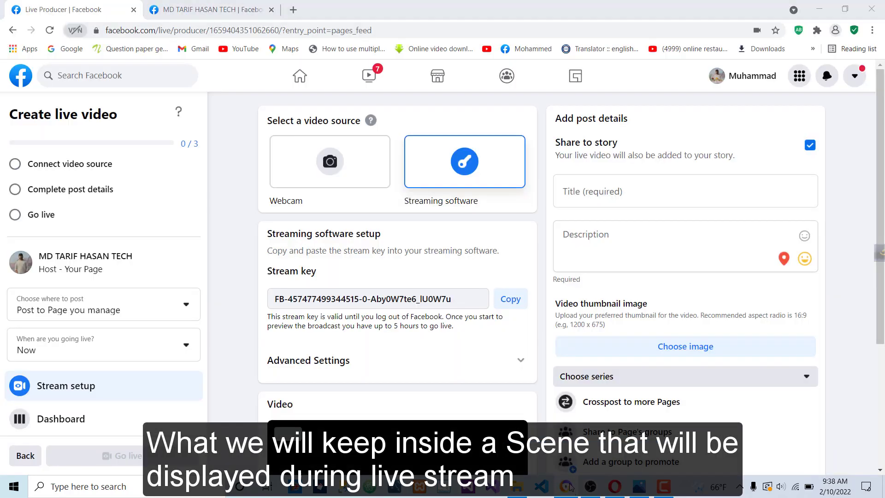
click(572, 488)
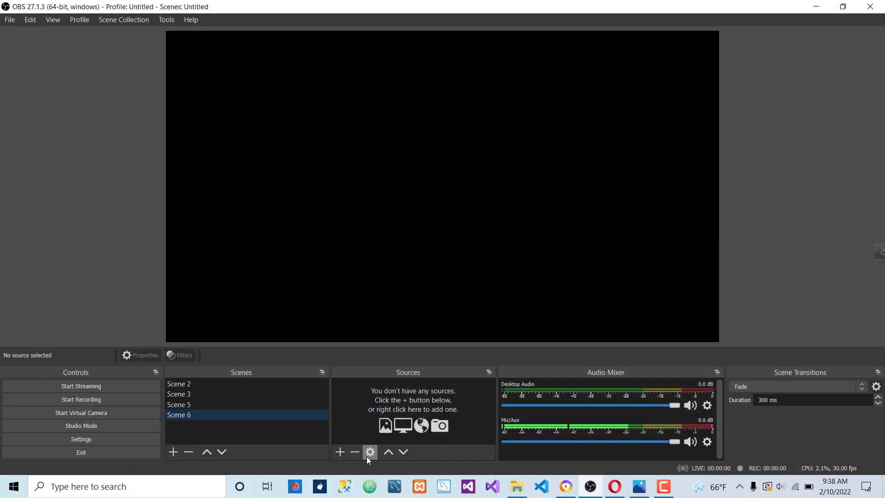
click(341, 452)
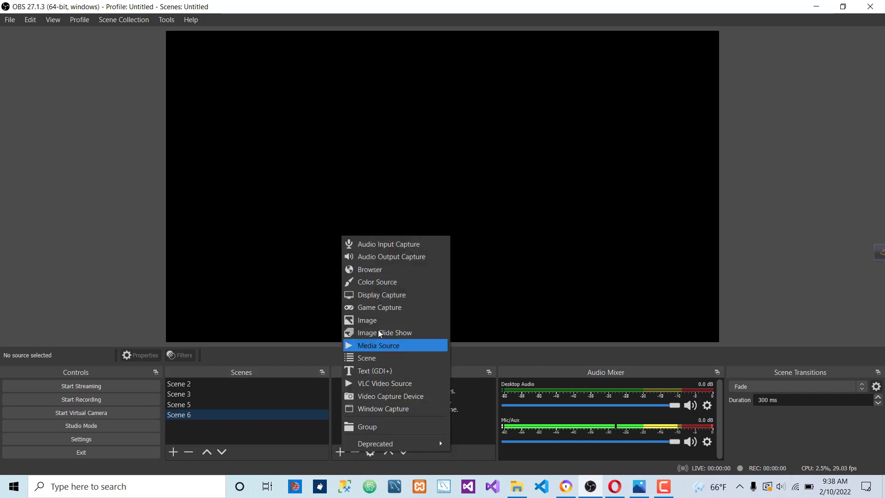
click(379, 295)
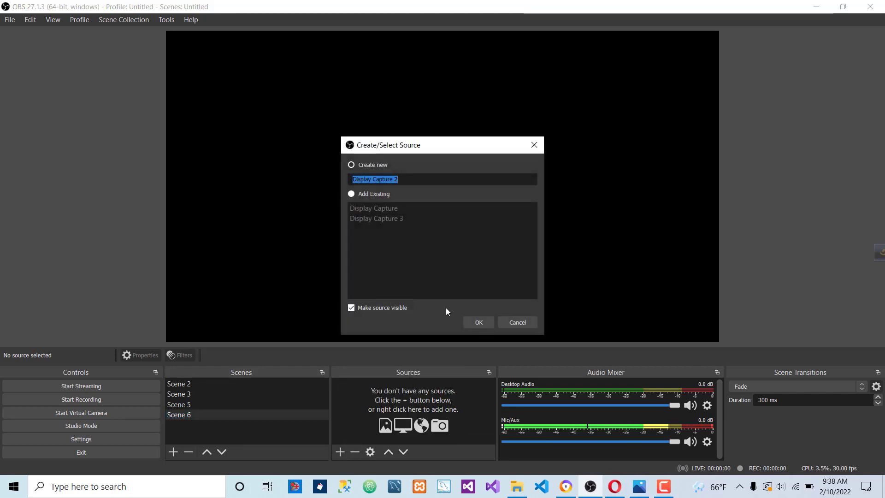
click(477, 322)
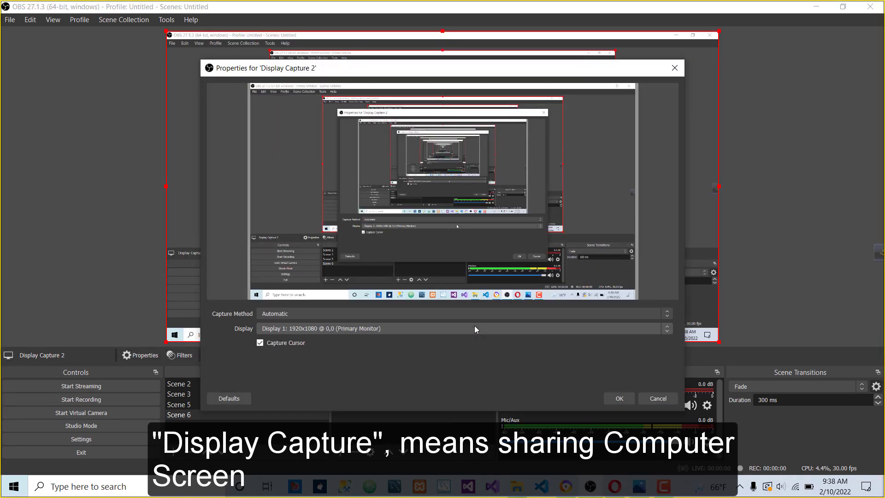
click(619, 399)
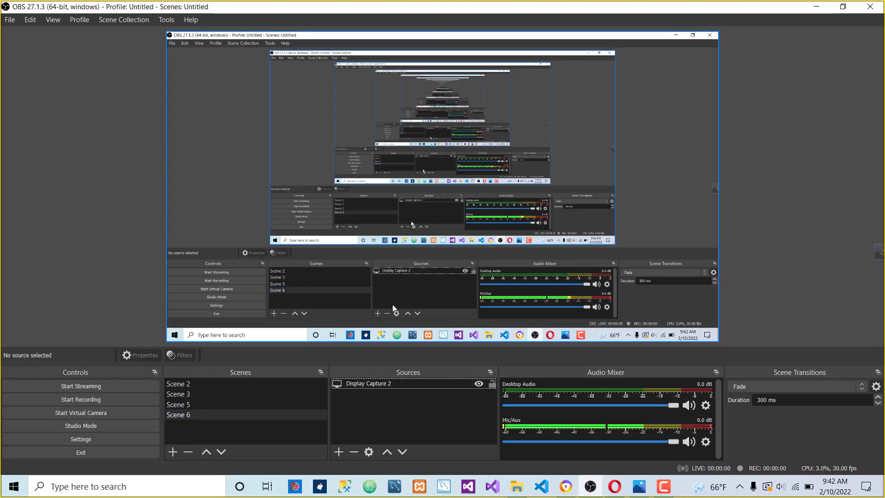
Step: Add a new Video Capture Device source for the webcam to Scene 6, keeping the default settings
click(341, 452)
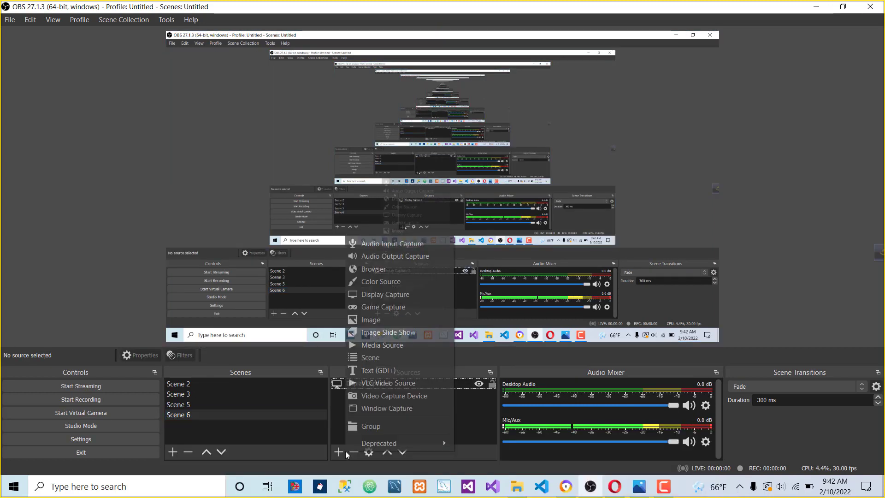
click(394, 397)
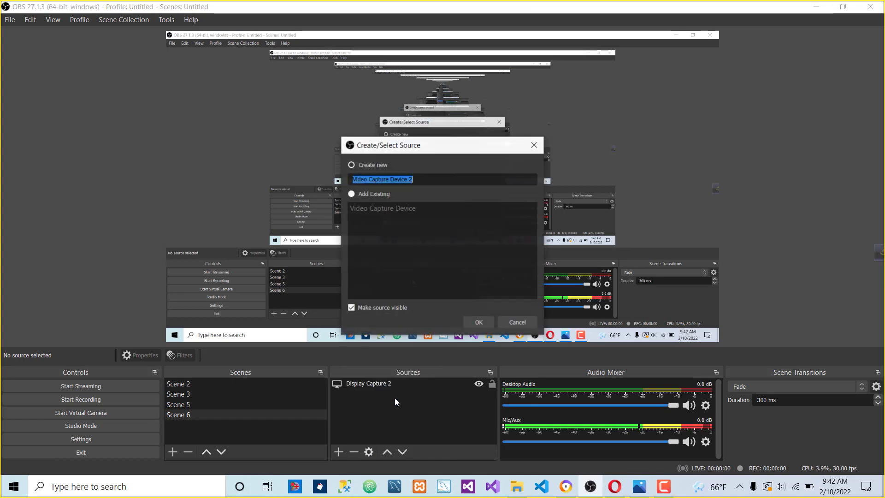
click(479, 322)
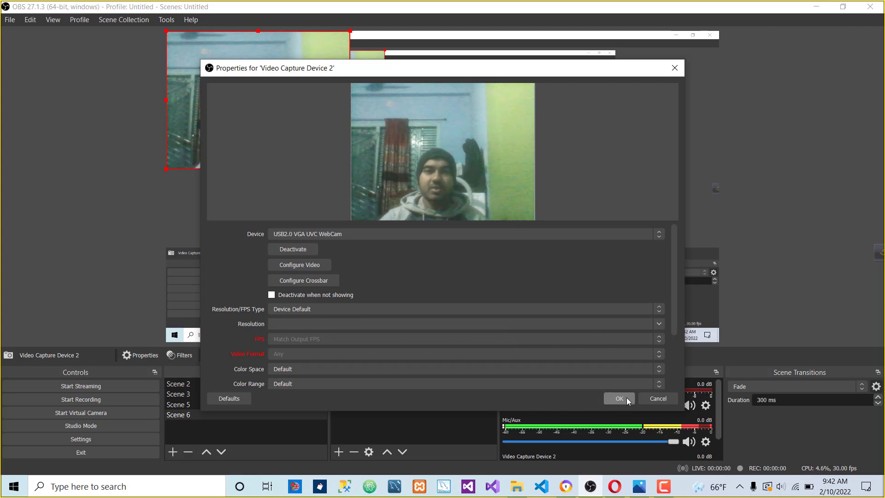
click(620, 398)
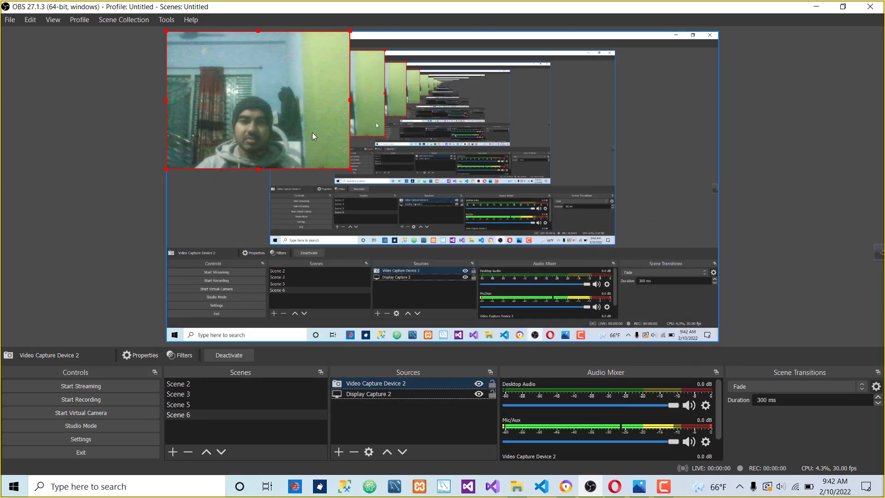
Step: Move the webcam picture to the lower-right corner of the canvas, shrink it to a small overlay and deselect it
drag(313, 136, 640, 280)
drag(536, 205, 591, 286)
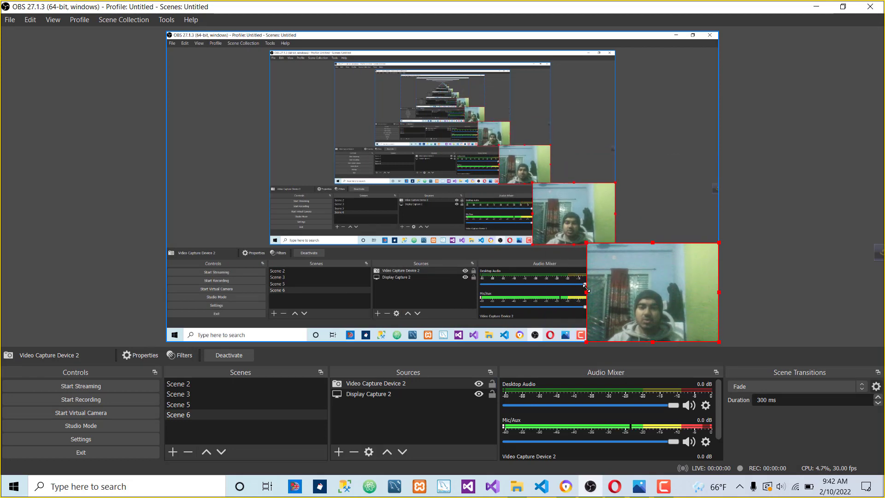
click(509, 273)
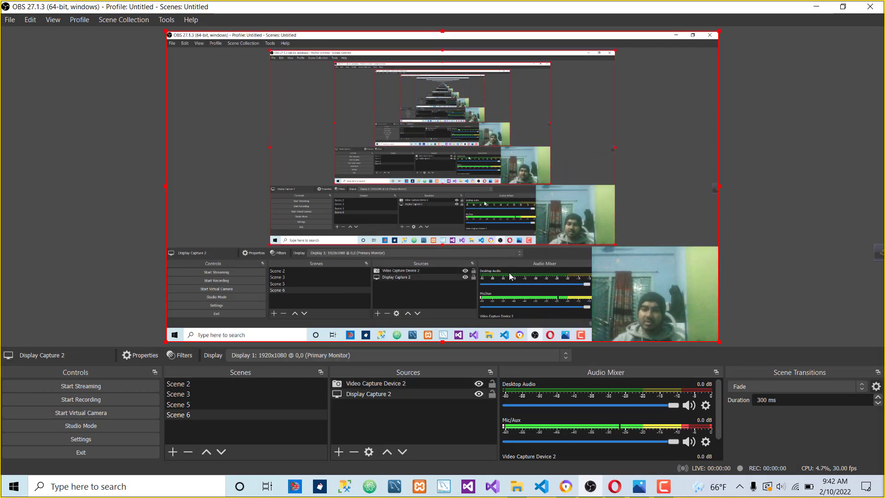
click(648, 303)
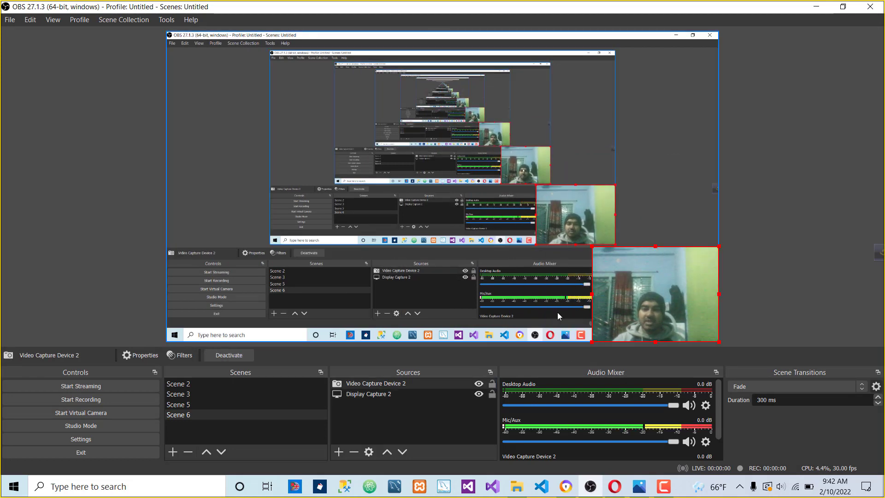
click(768, 194)
Step: Return to the Facebook live setup in the browser and copy the stream key with Streaming software as the source
click(567, 486)
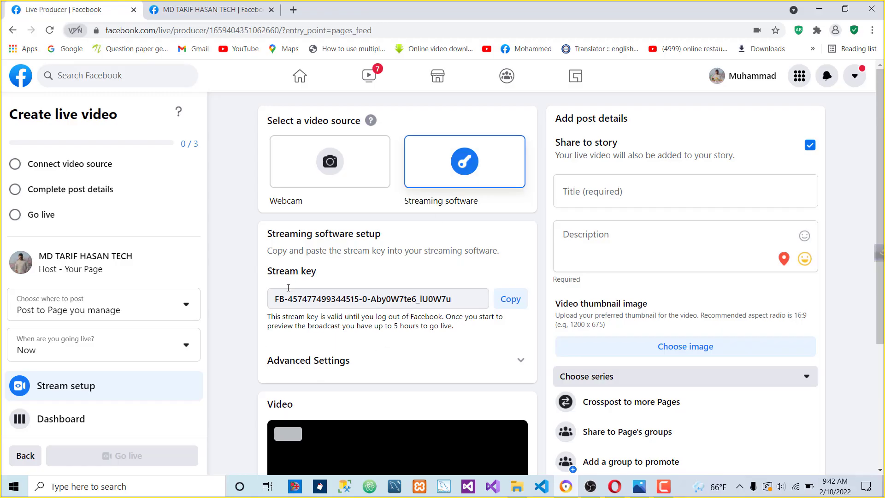
click(472, 163)
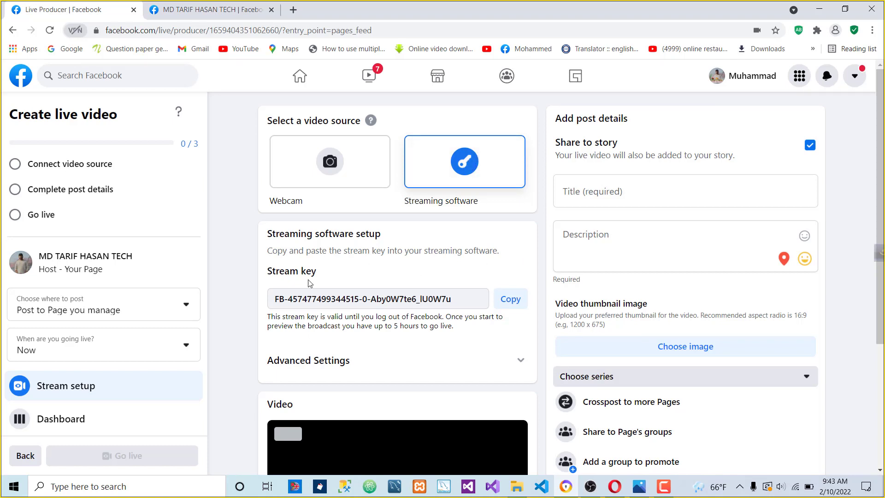
click(508, 301)
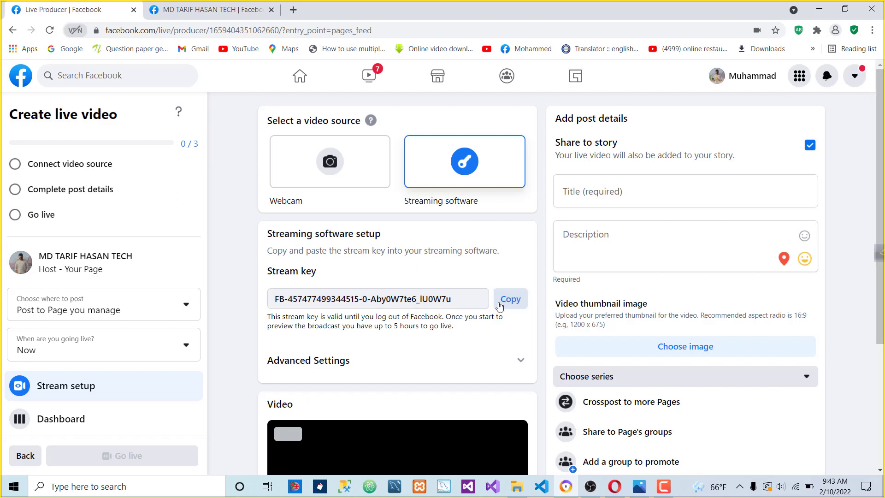
Step: Switch to OBS Studio and set the streaming service to Facebook Live in the stream settings
click(592, 488)
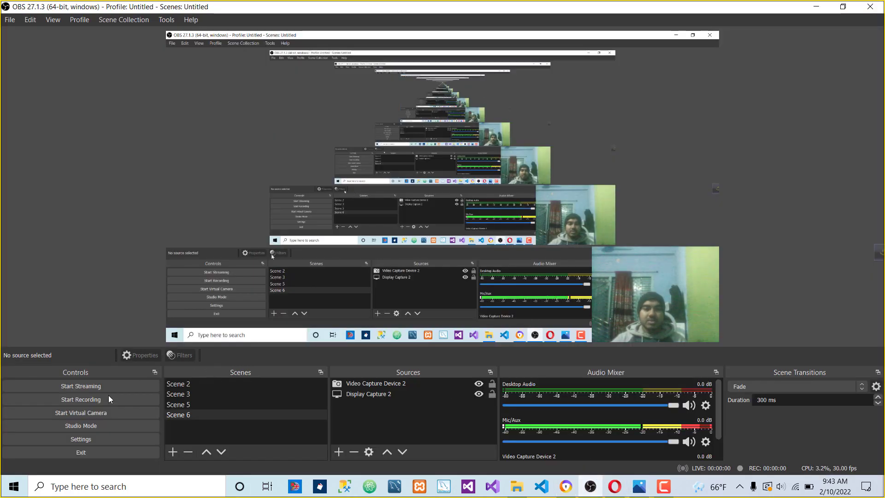
click(87, 439)
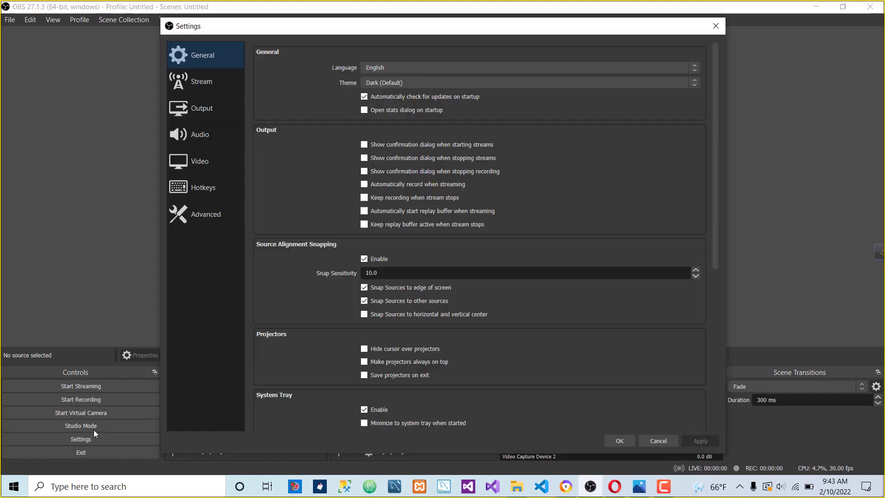
click(206, 88)
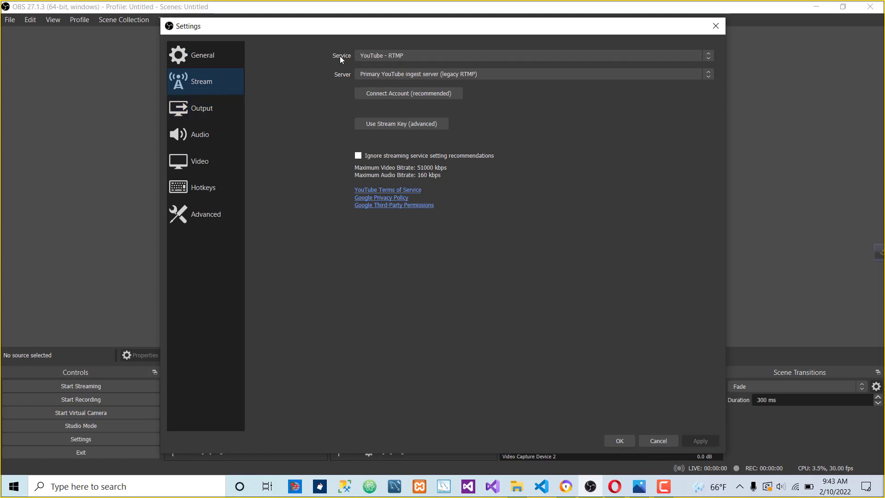
click(375, 57)
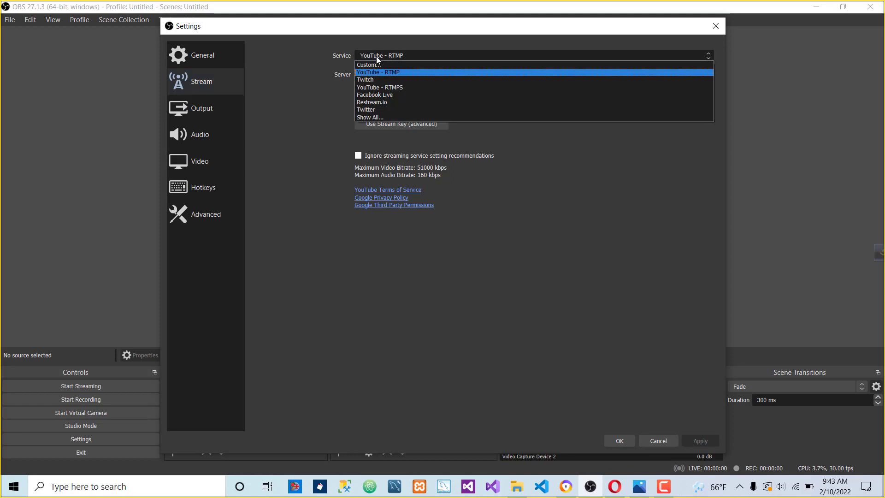
click(373, 95)
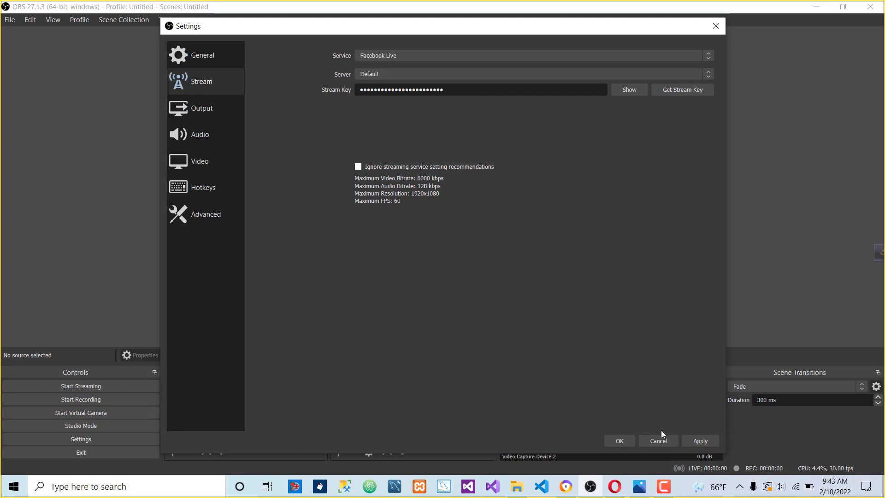
Step: Copy the stream key from Facebook's live setup, replace the stream key in the OBS Studio stream settings with it, and save the settings
click(566, 486)
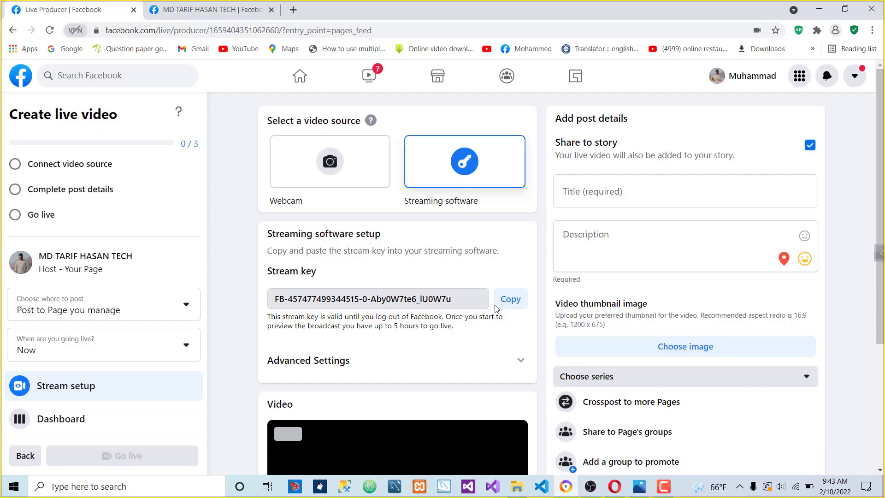
click(510, 299)
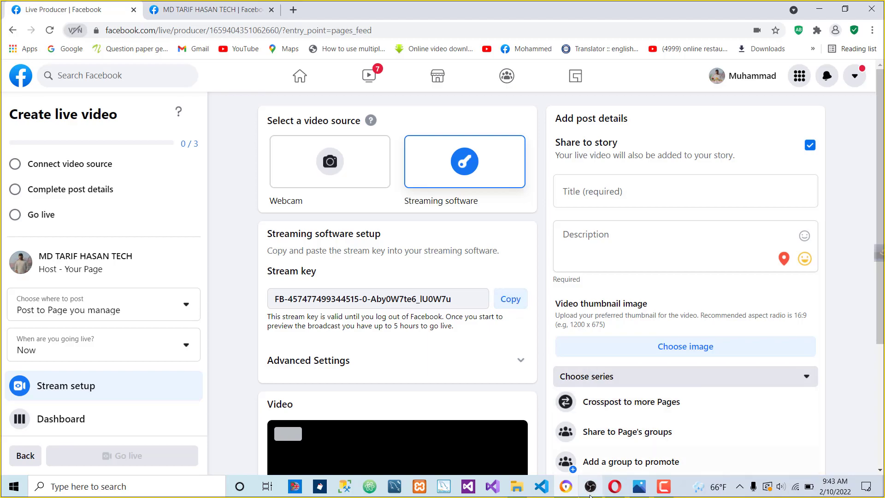
click(590, 486)
drag(462, 87, 296, 77)
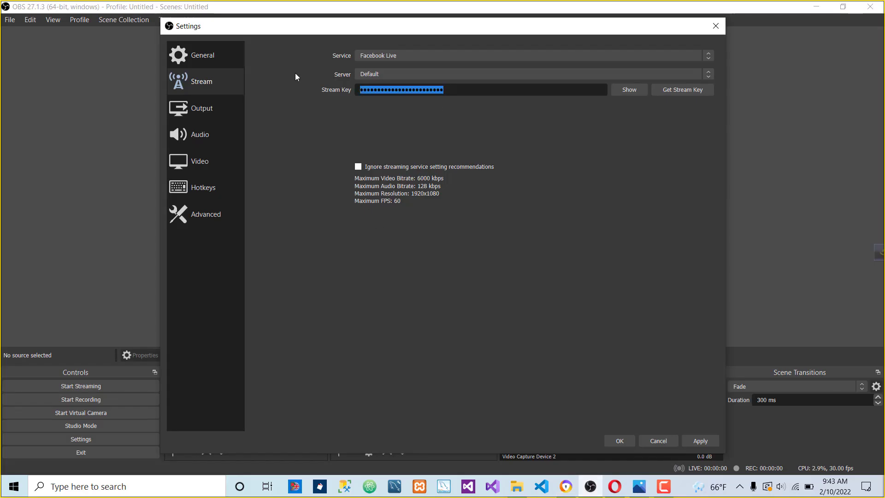
key(ctrl+v)
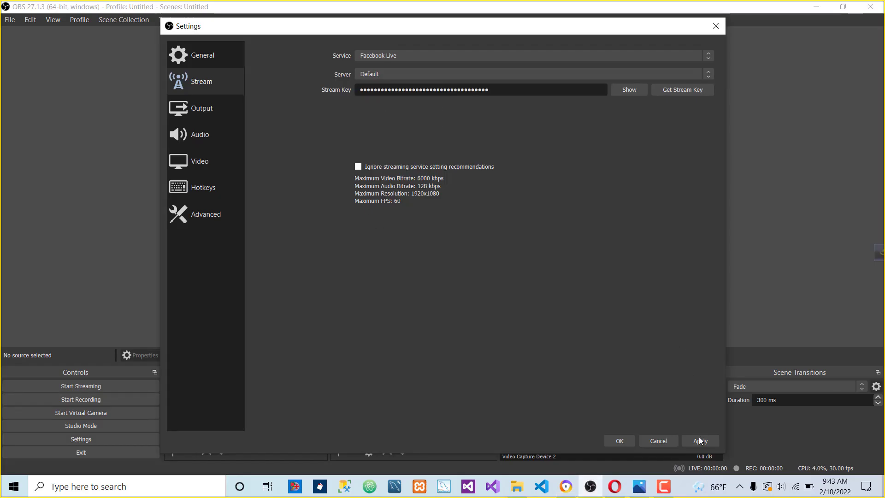
click(699, 440)
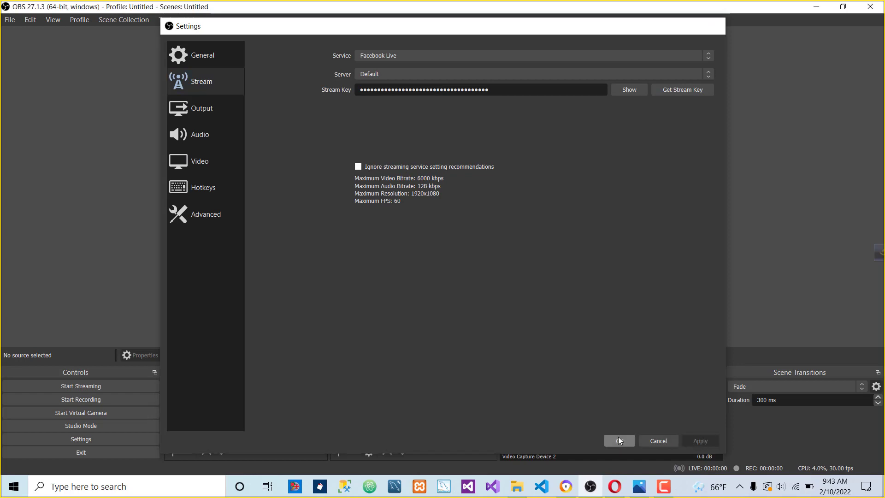
click(620, 440)
Step: Start streaming from OBS Studio with Scene 6 as the active scene
click(565, 487)
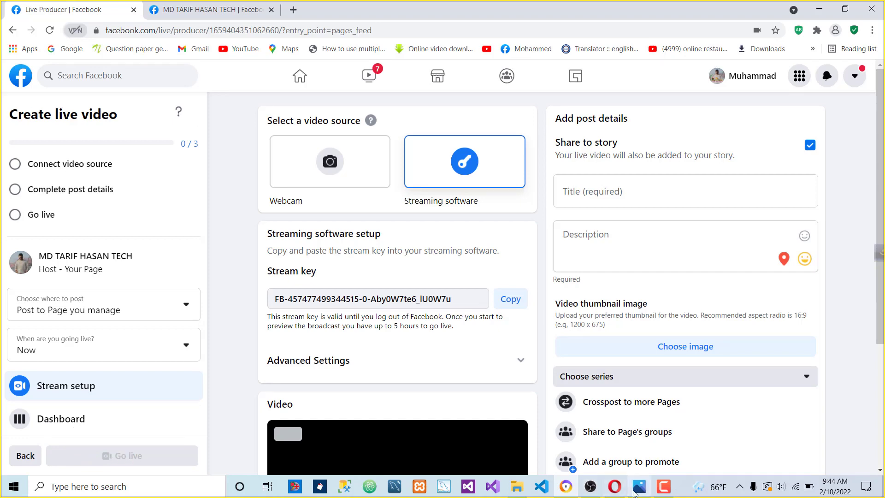
click(588, 490)
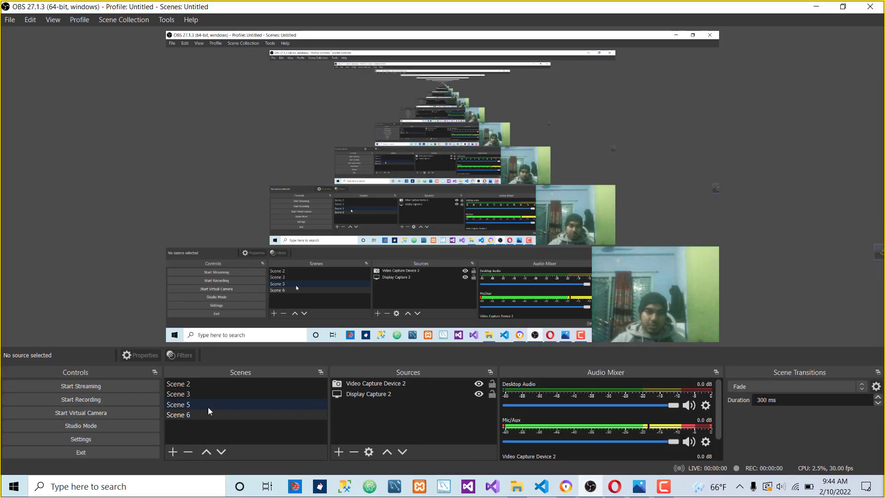
click(90, 388)
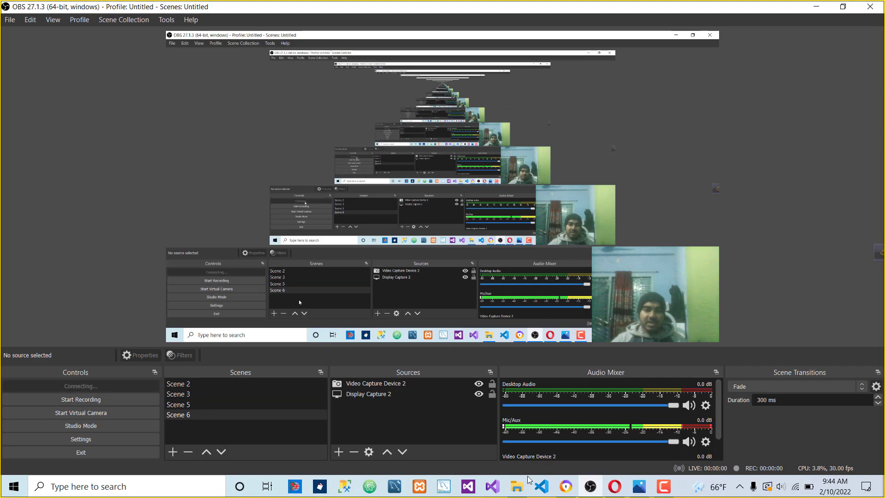
Step: Switch to Facebook's live setup in the browser and compare its video preview with the OBS Studio output
click(567, 488)
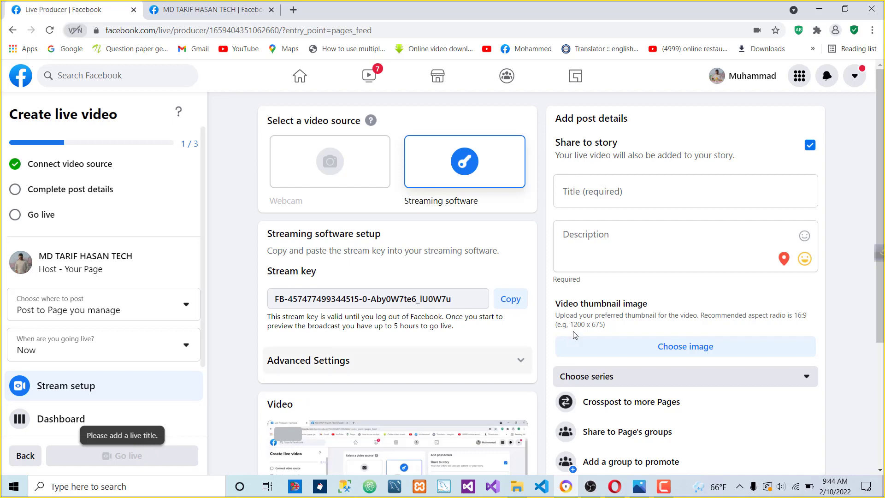
scroll(422, 313, down, 4)
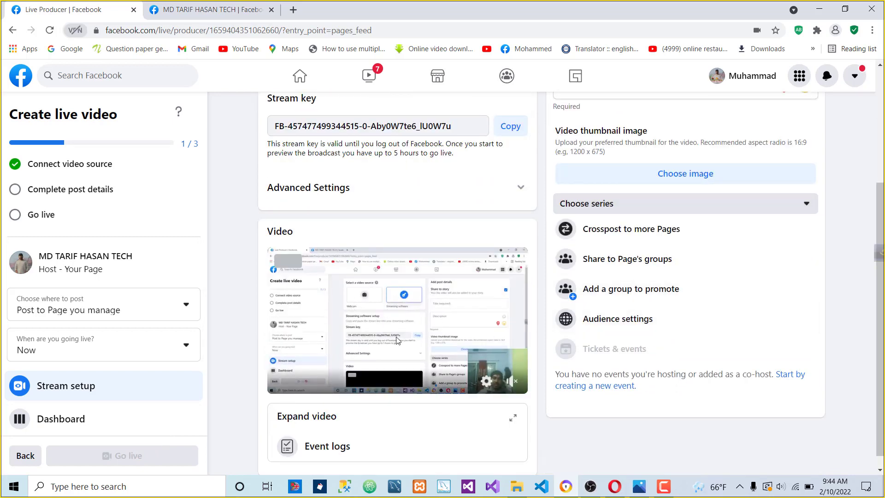
click(589, 490)
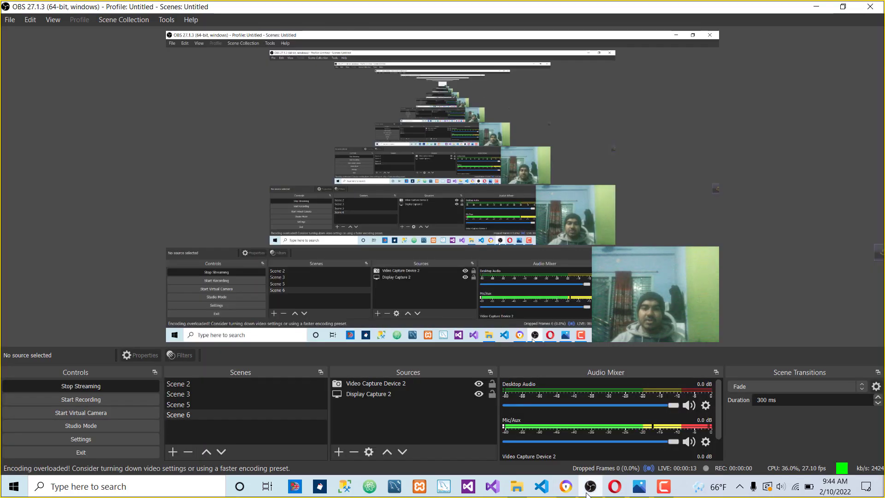
click(589, 488)
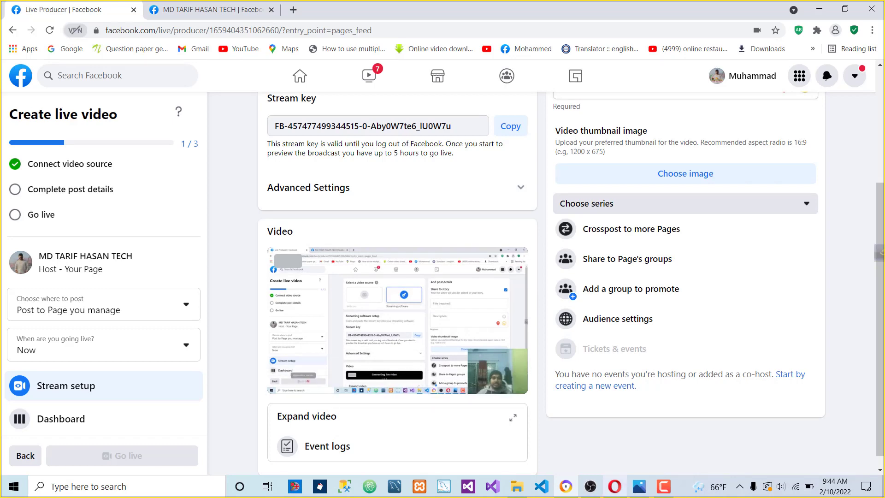
click(590, 490)
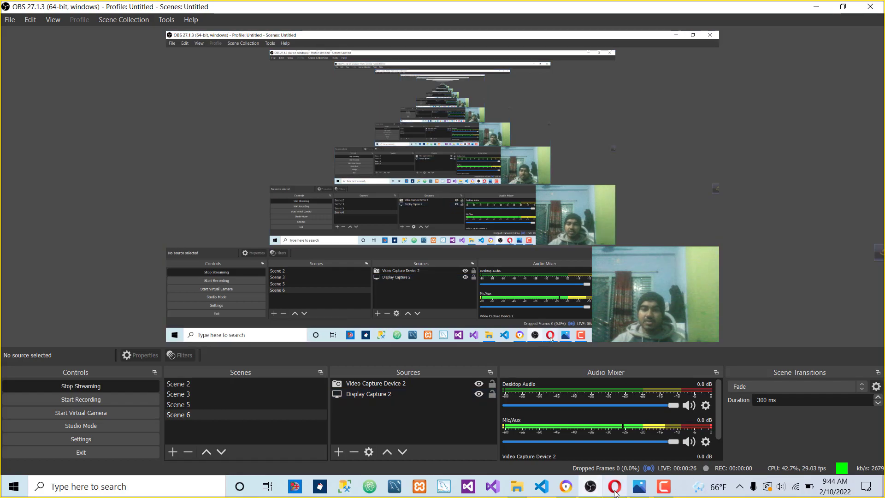
click(566, 486)
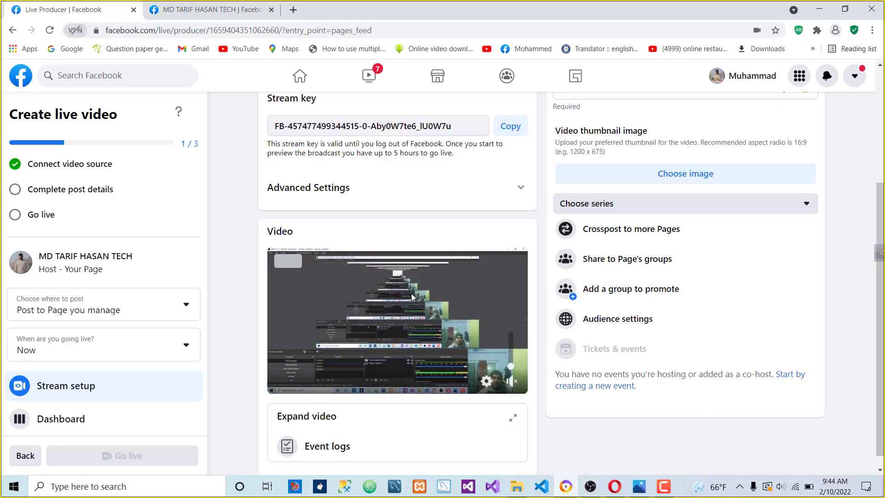
Step: Enter "How to Go Live on Facebook Using OBS Studio" as both the title and the description of the live video
scroll(592, 371, up, 4)
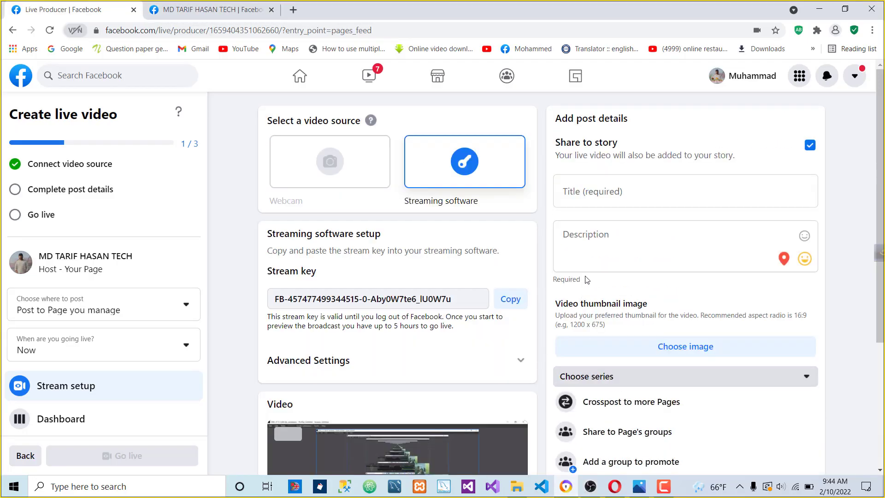
click(591, 189)
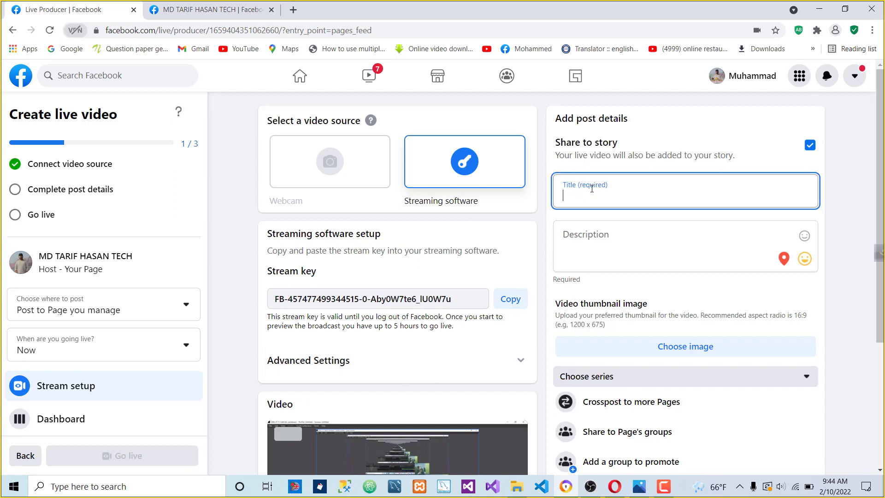
text(How to Go Live on Facebook Using )
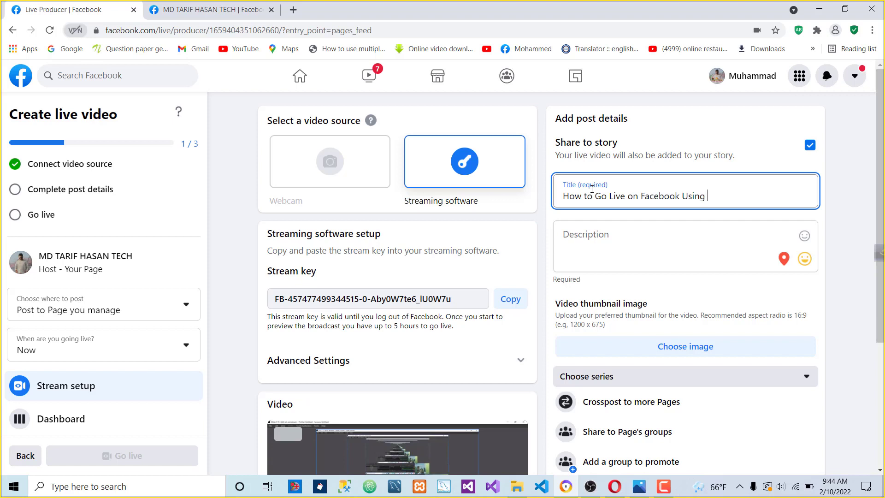
text(OBS Studio)
key(ctrl+a)
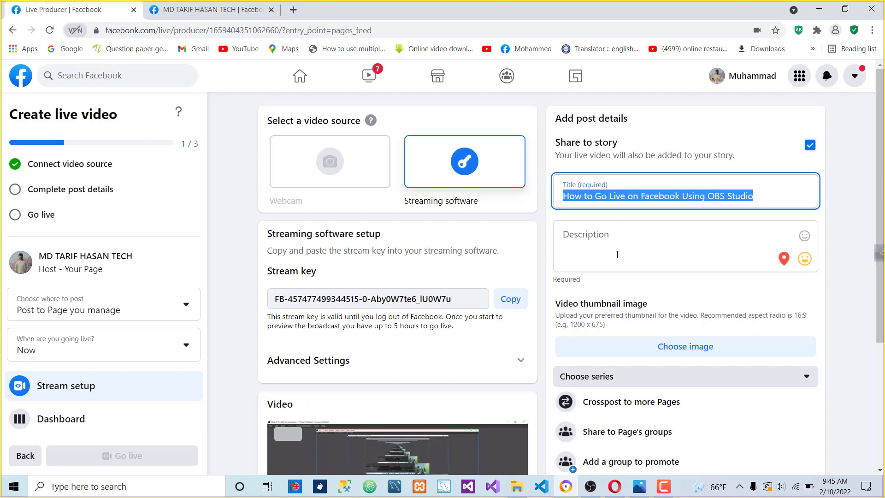
click(608, 239)
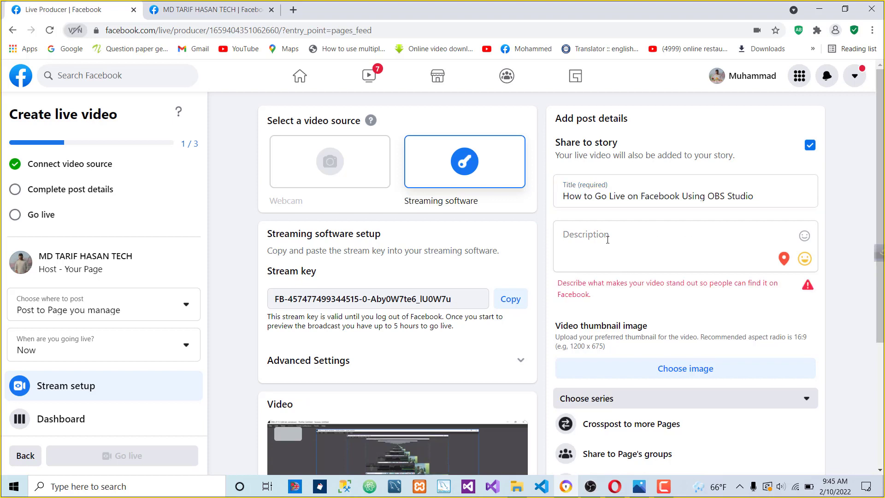
key(ctrl+v)
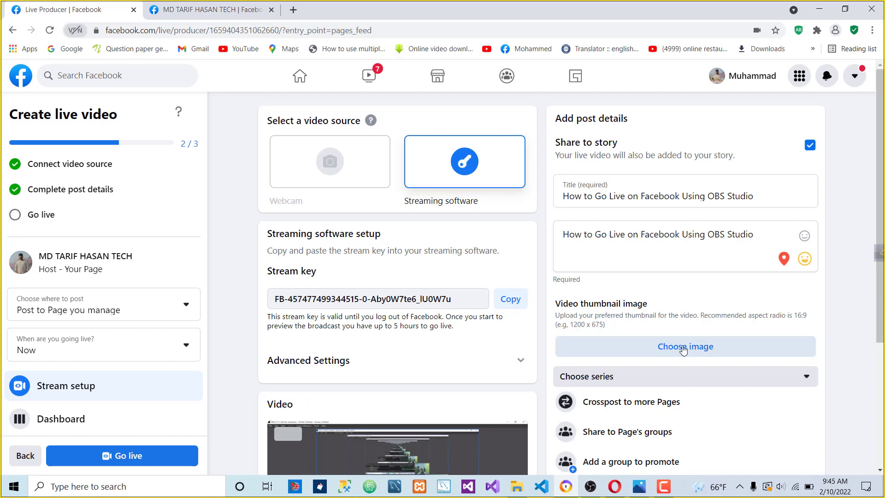
Step: Upload the "Go Facebook Live With OBS Studio" image, ইরানের বাভার-৩৭৩ (4).png from 3D Objects, as the video thumbnail
click(683, 349)
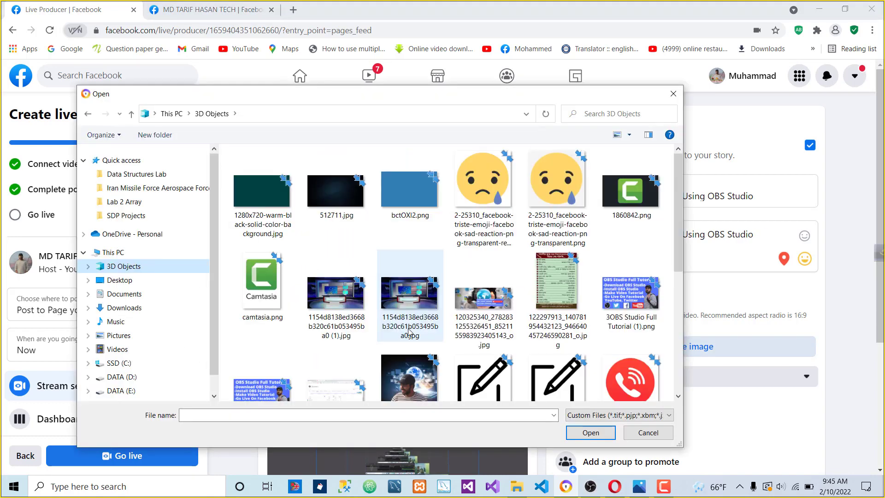
scroll(408, 328, down, 4)
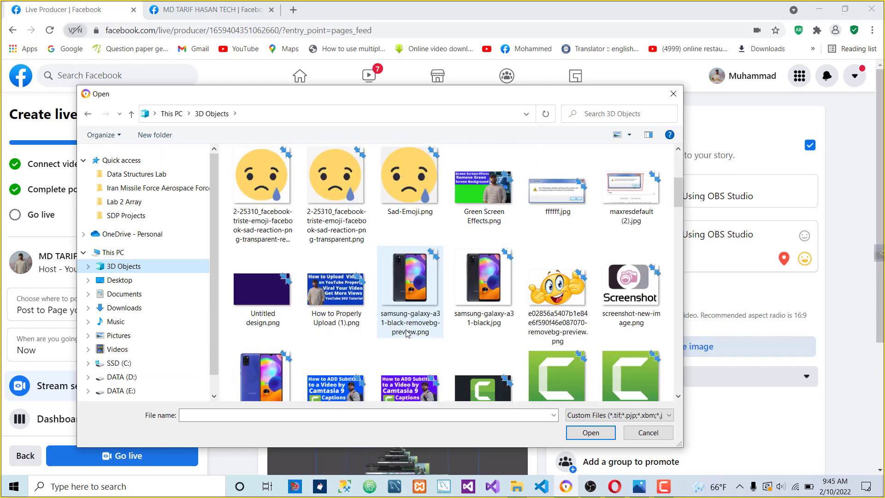
scroll(390, 341, up, 4)
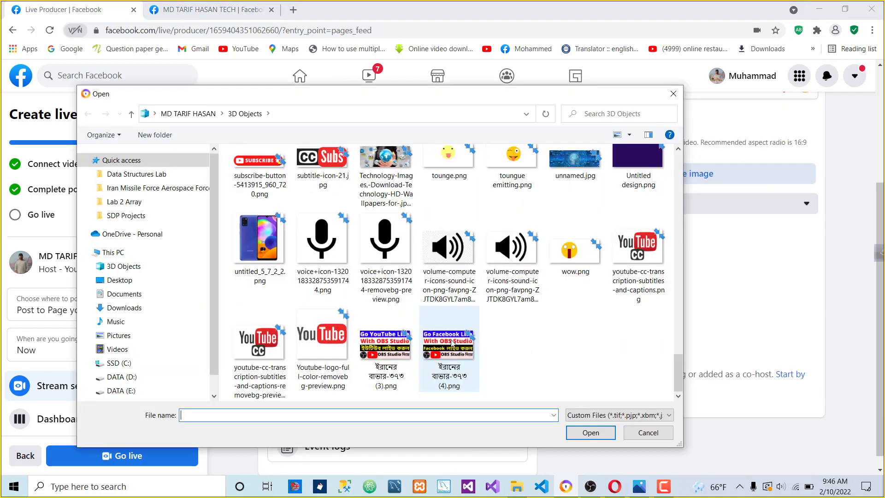
click(449, 350)
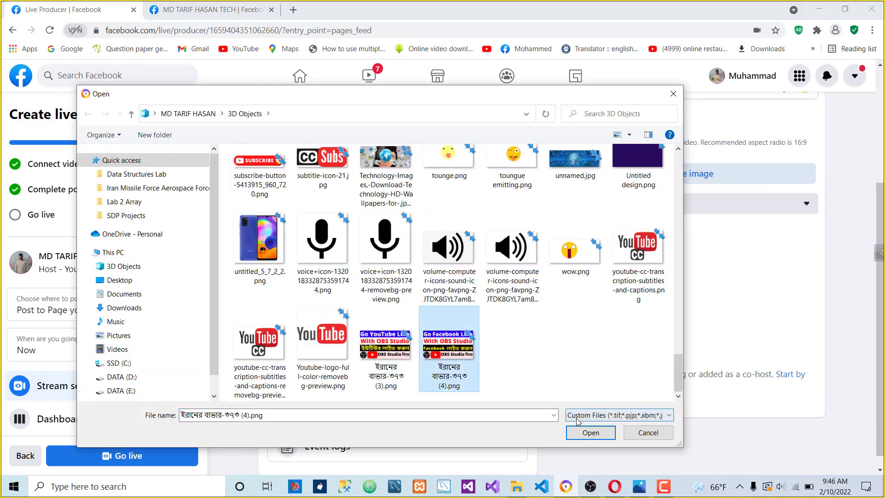
click(590, 432)
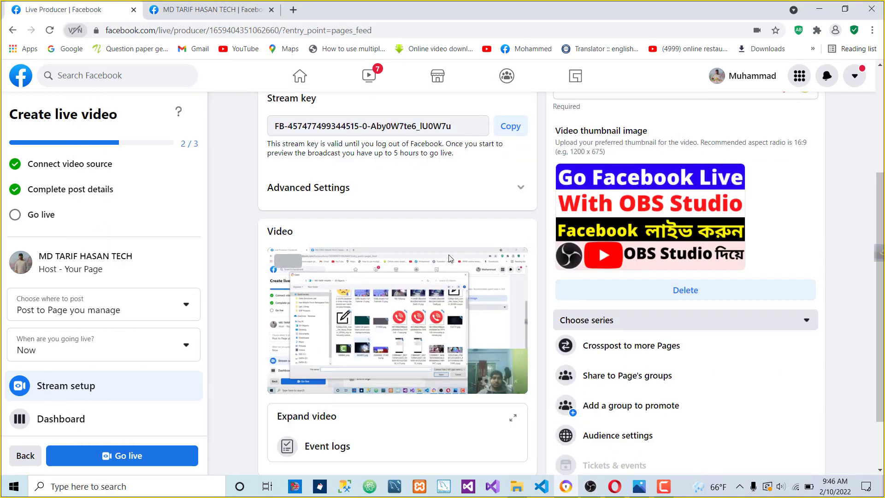
Step: Review the post details and live setup options, and start the Facebook live broadcast
scroll(456, 244, up, 3)
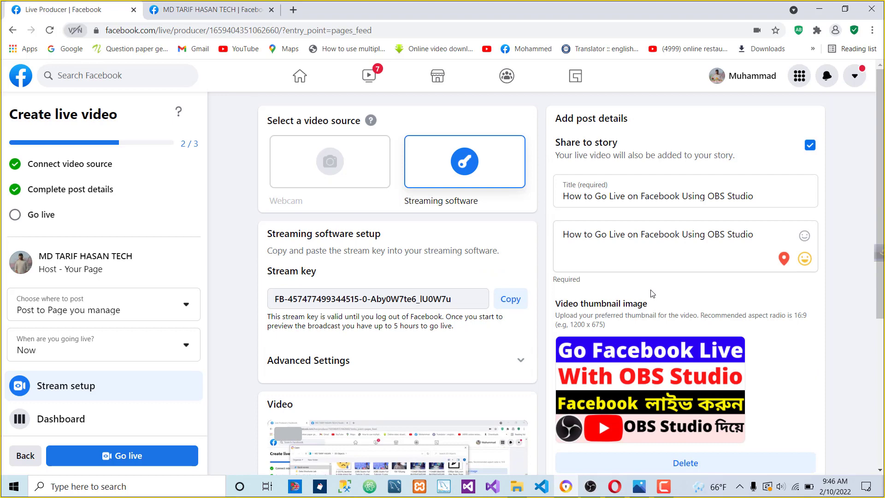
scroll(652, 292, down, 2)
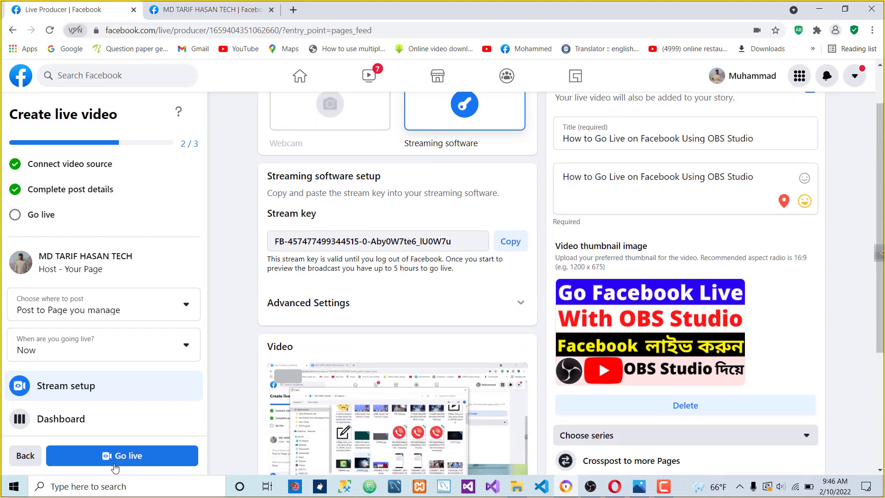
scroll(144, 357, down, 1)
scroll(145, 357, down, 1)
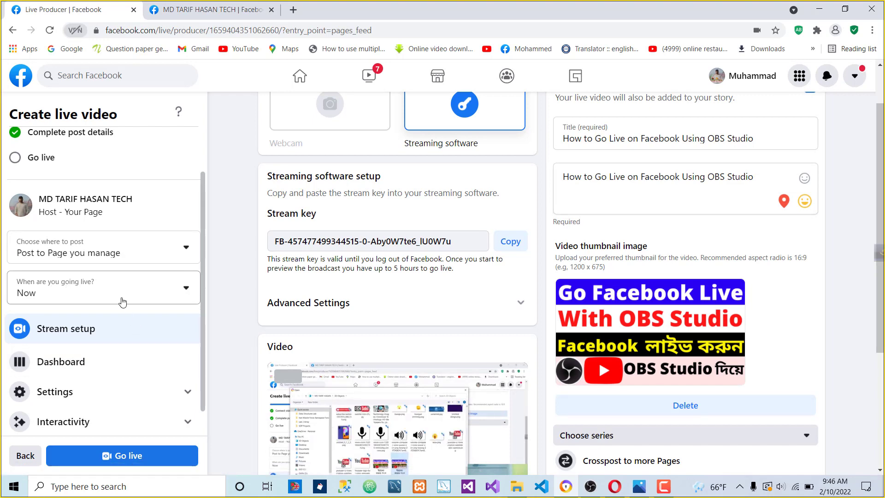
scroll(122, 304, up, 1)
scroll(126, 433, down, 2)
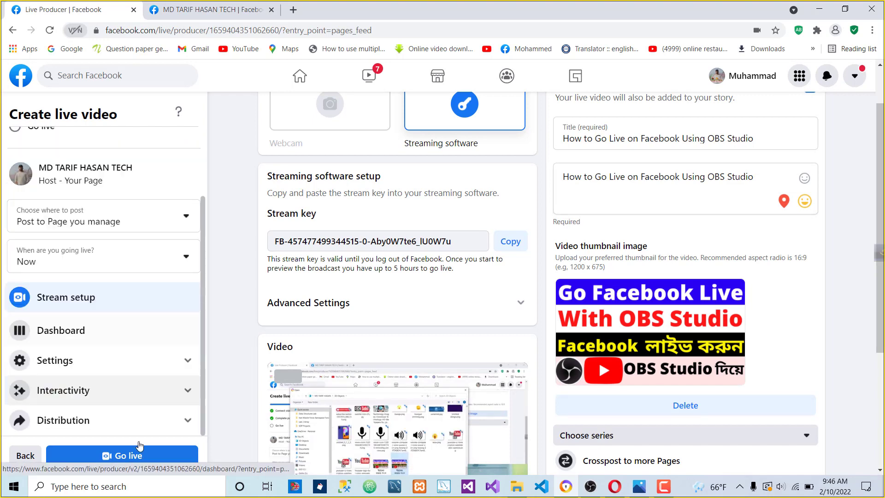
click(132, 456)
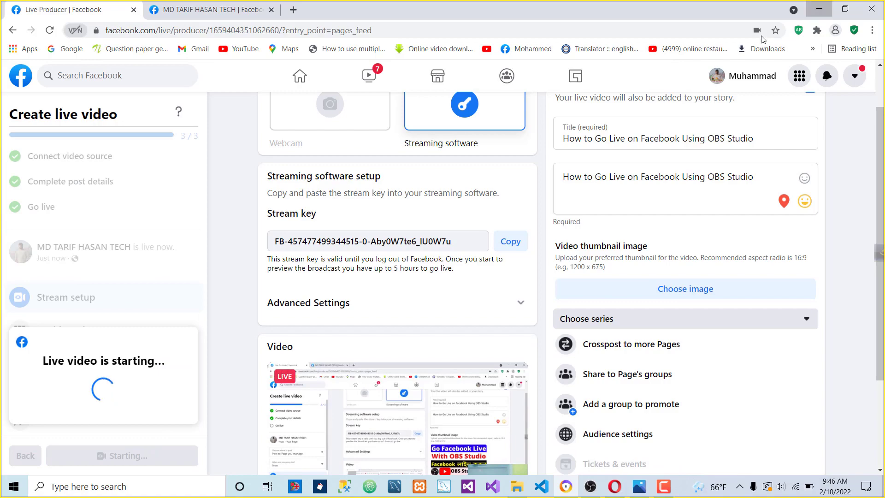
Step: Minimize the browser, OBS Studio and File Explorer windows to clear the screen during the broadcast
click(819, 9)
click(817, 6)
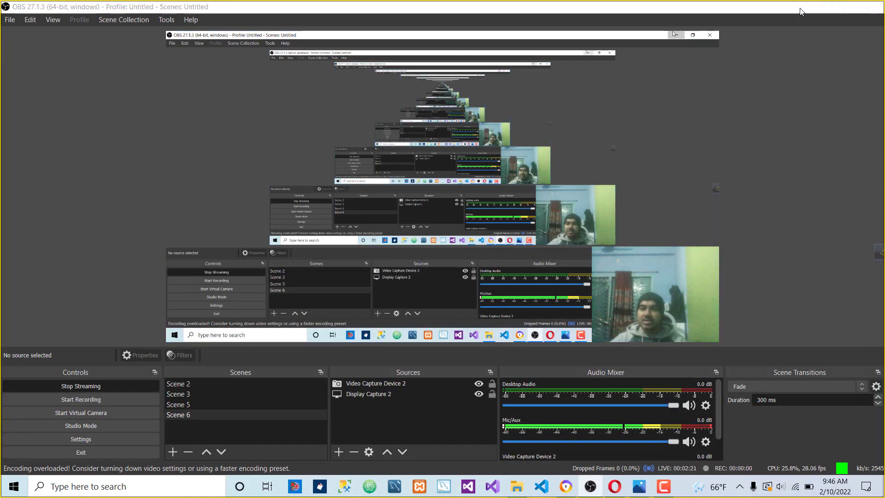
click(817, 9)
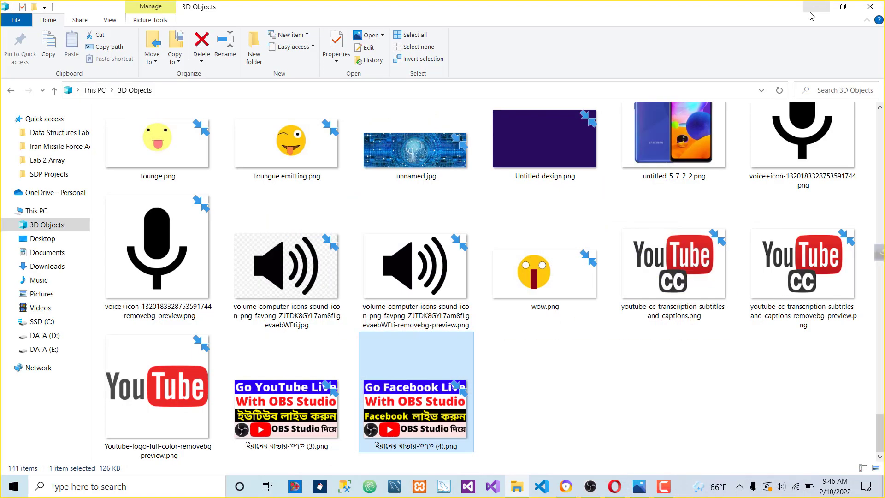
click(815, 7)
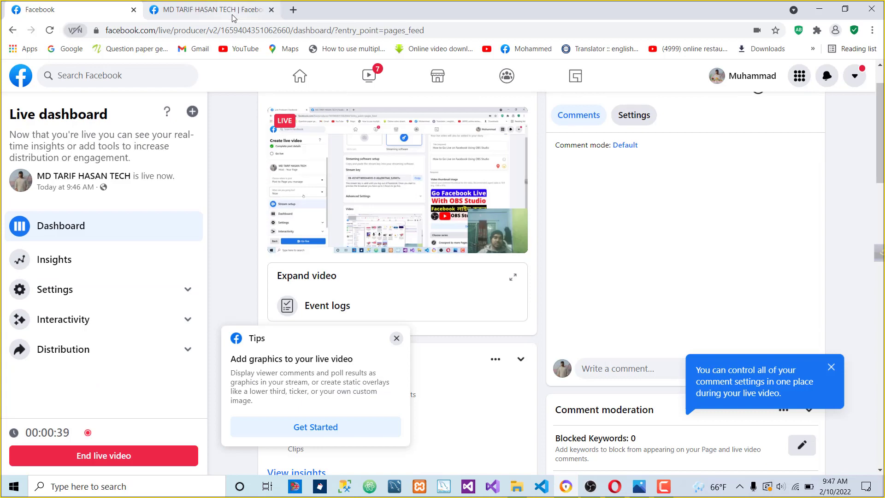
Step: Reload the Facebook page in its own browser tab and find the running live video under Happening now
click(232, 15)
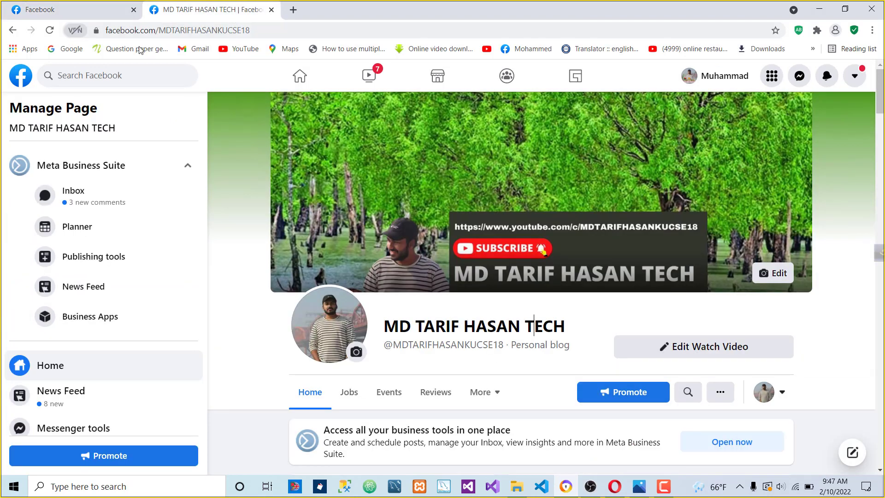
click(50, 31)
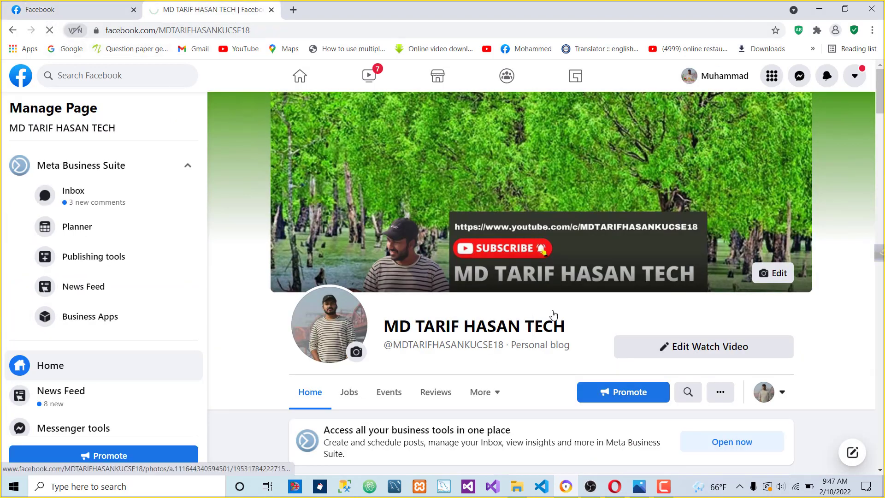
scroll(551, 319, down, 5)
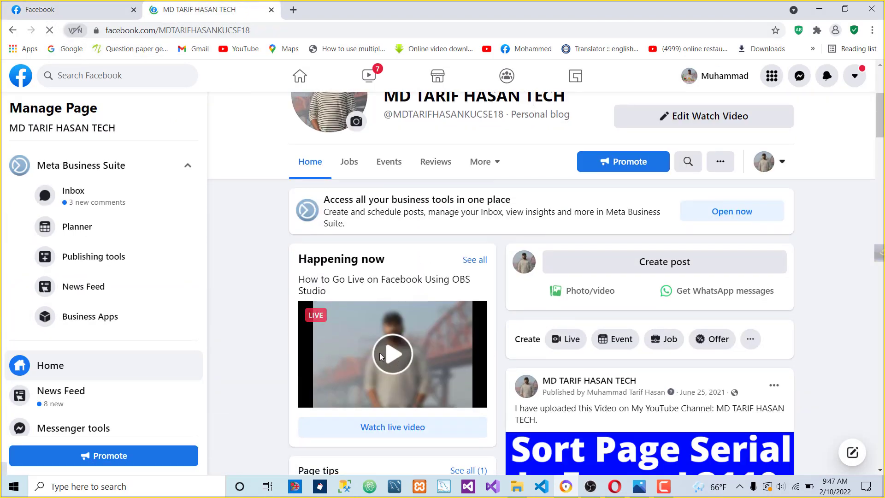